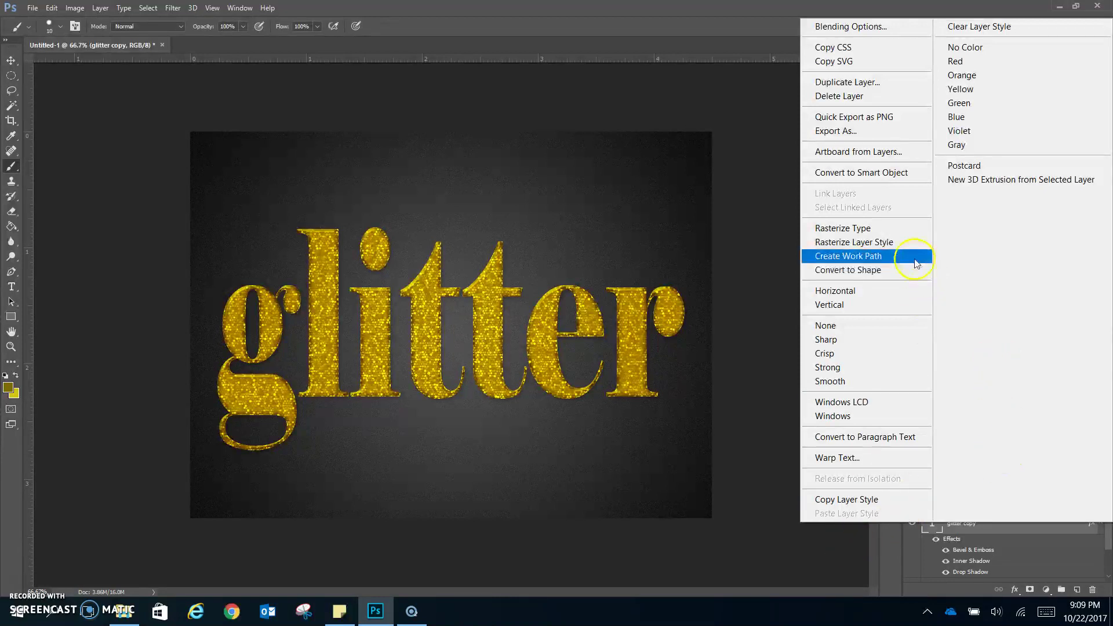
- Create a work path from the glitter copy text layer and set the foreground color to d3c614
{"action": "left_click", "coordinate": [875, 256]}
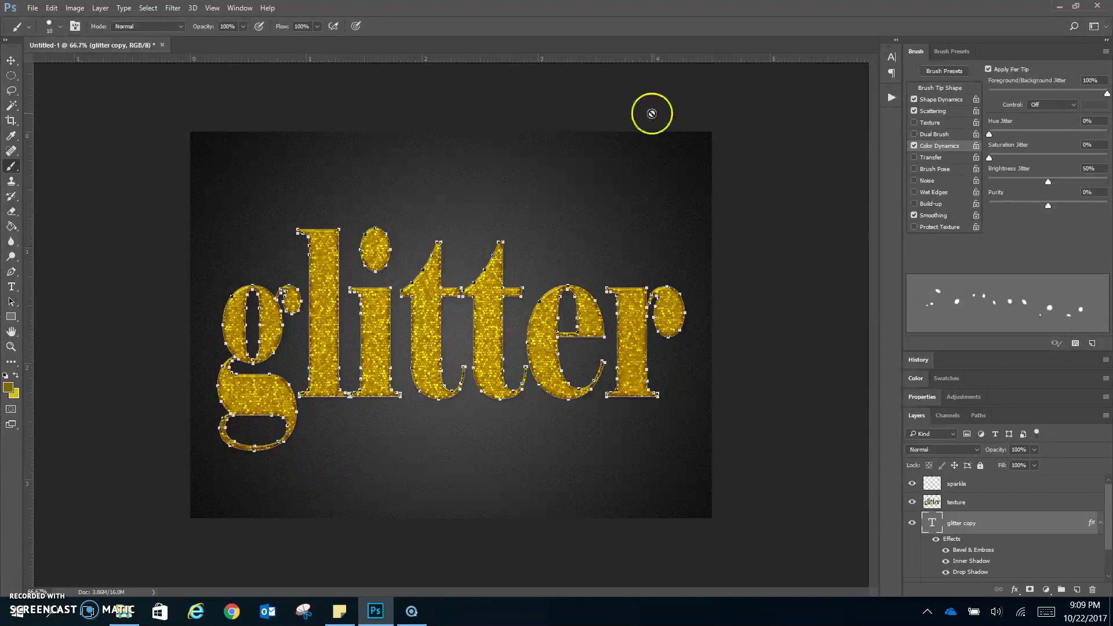
{"action": "left_click", "coordinate": [9, 388]}
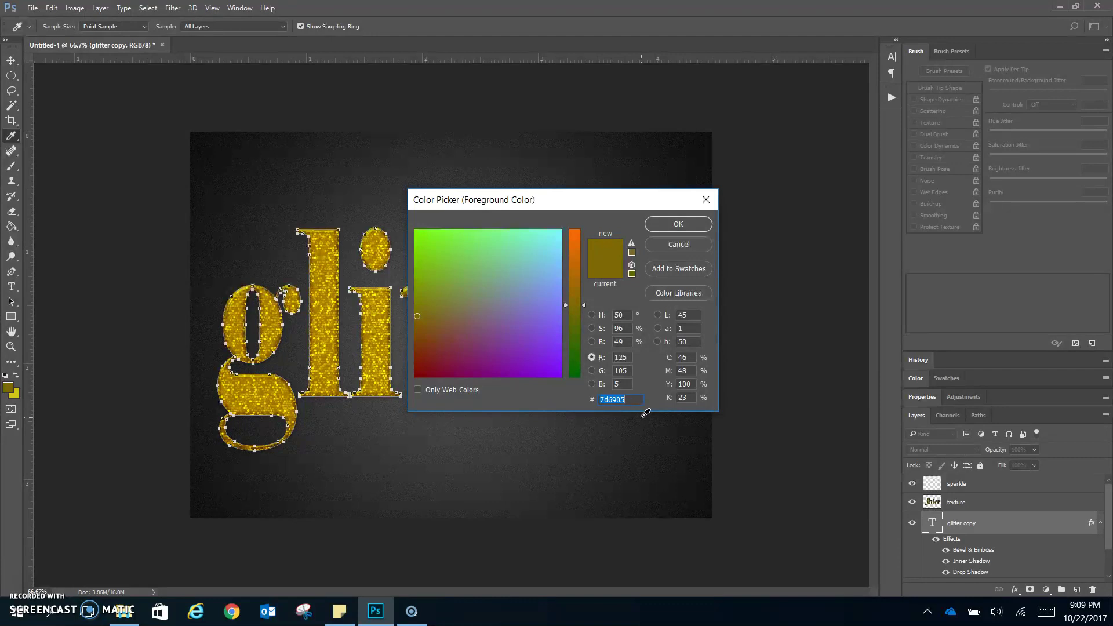
{"action": "type", "text": "d3"}
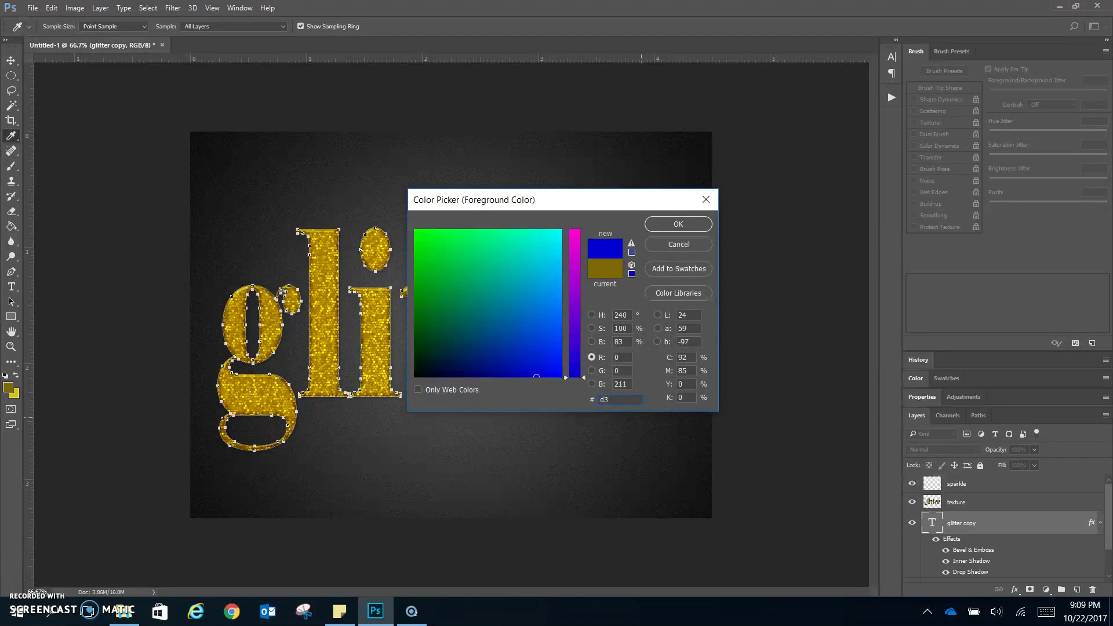
{"action": "type", "text": "c614"}
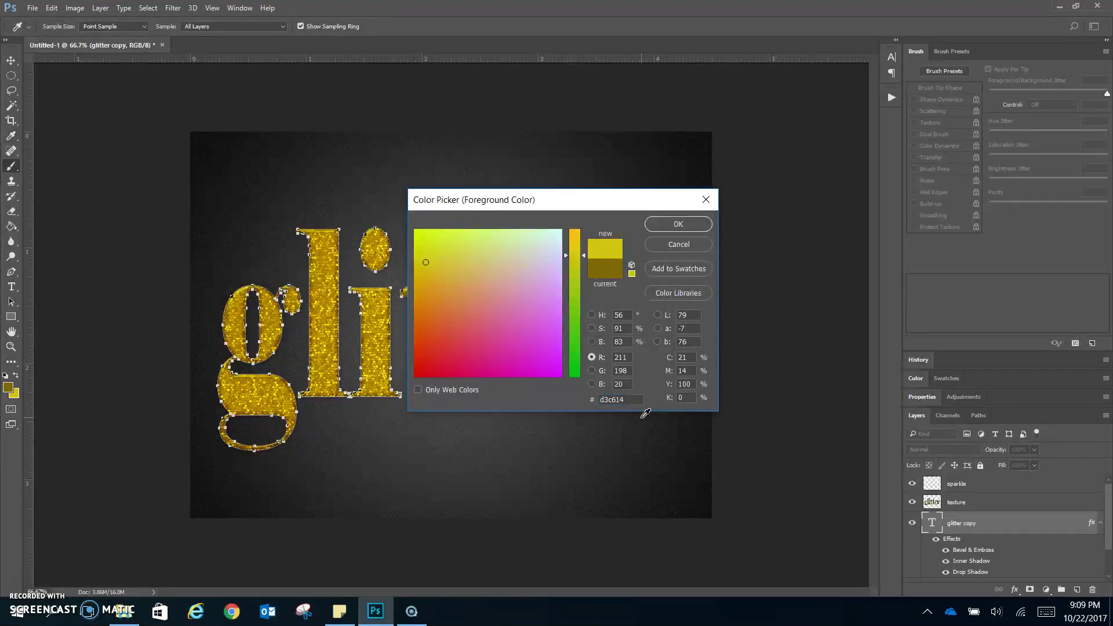
{"action": "key", "text": "Return"}
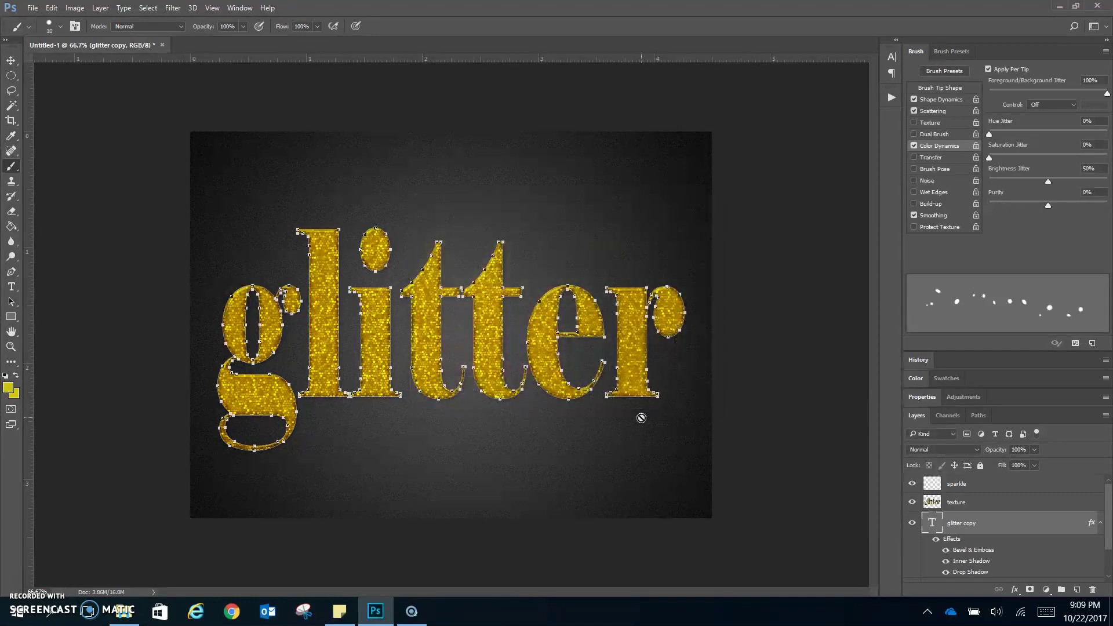
- Set the background color to ffff08
{"action": "left_click", "coordinate": [14, 395]}
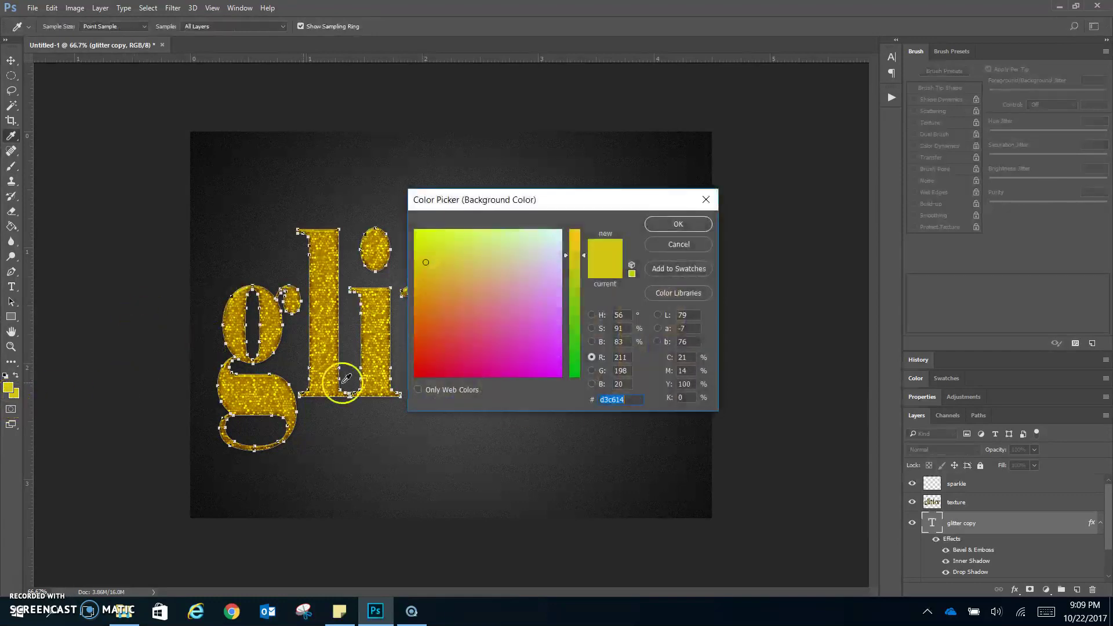
{"action": "type", "text": "fff"}
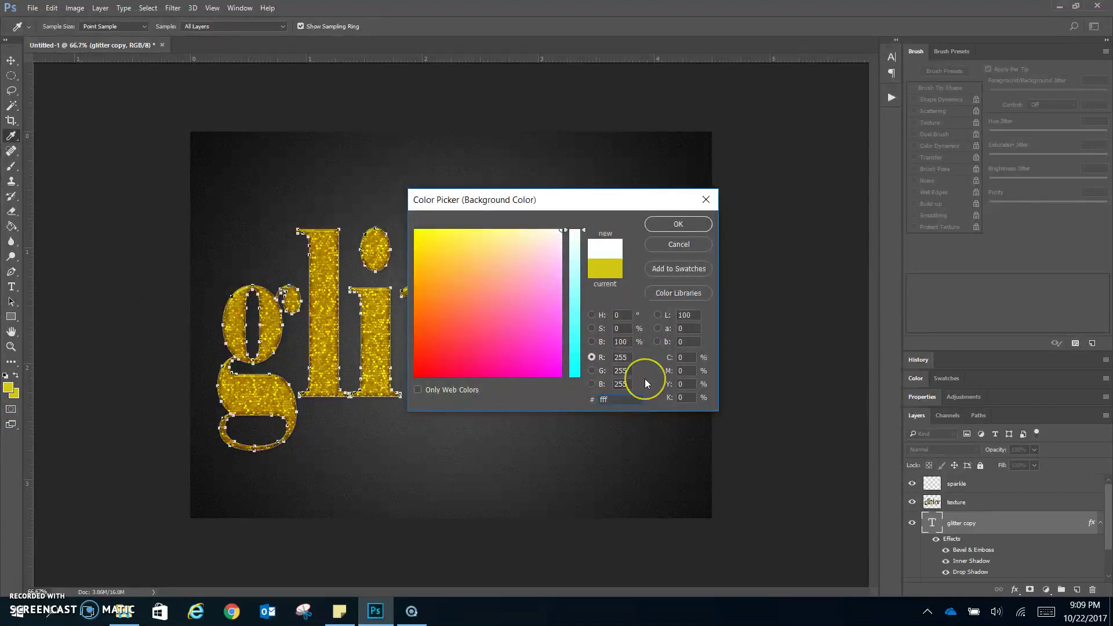
{"action": "type", "text": "f"}
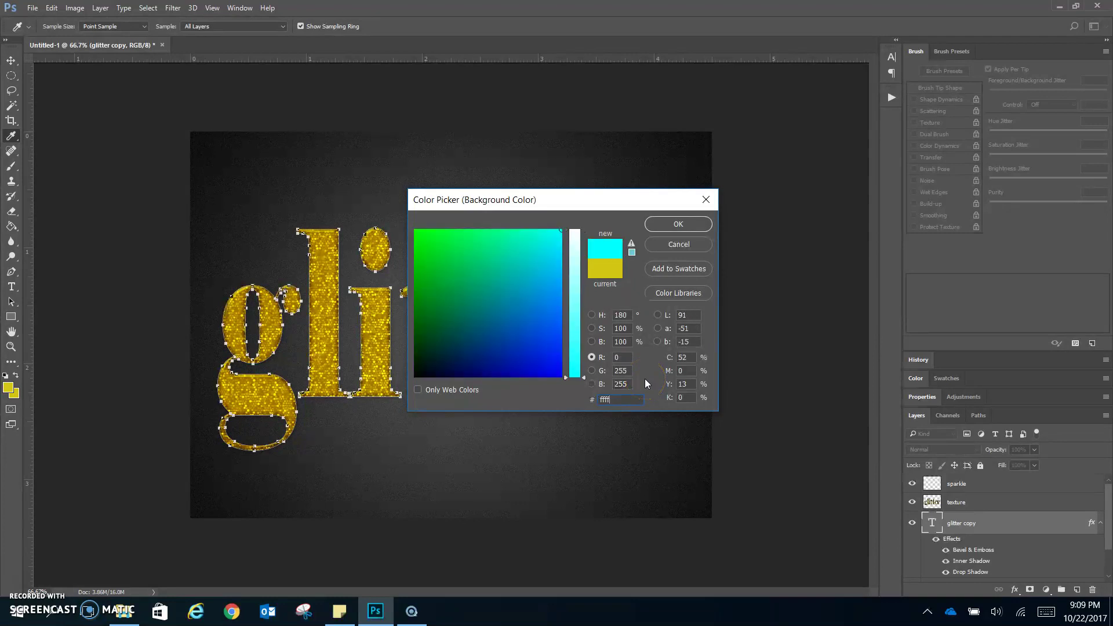
{"action": "type", "text": "08"}
{"action": "key", "text": "Return"}
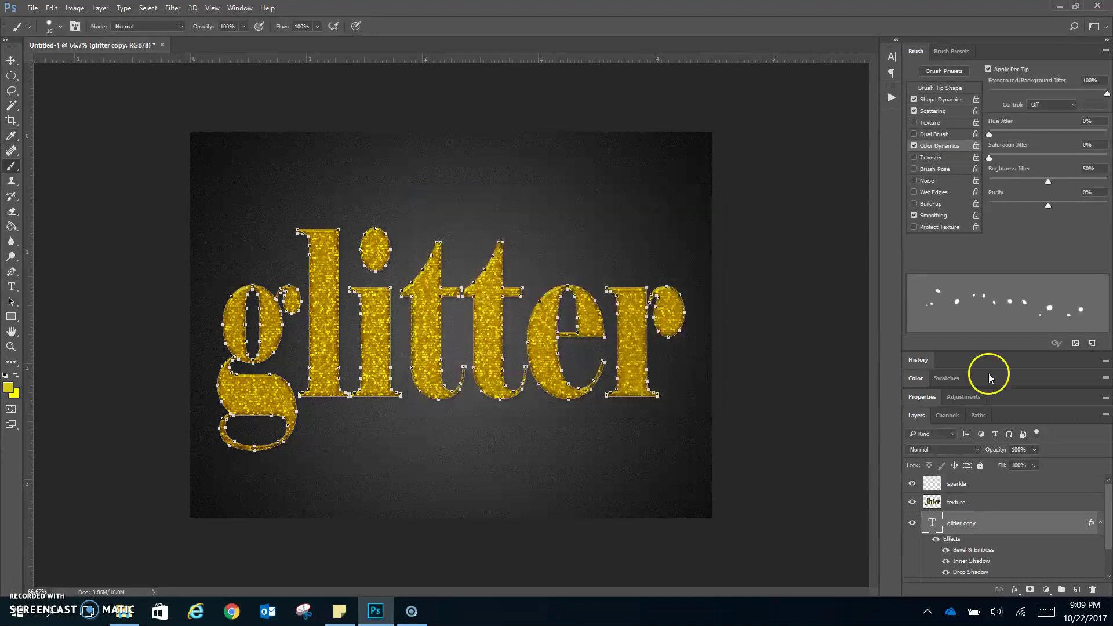
- With the Direct Selection Tool, stroke the work path on the sparkle layer using the Brush with Simulate Pressure enabled
{"action": "left_click", "coordinate": [11, 302]}
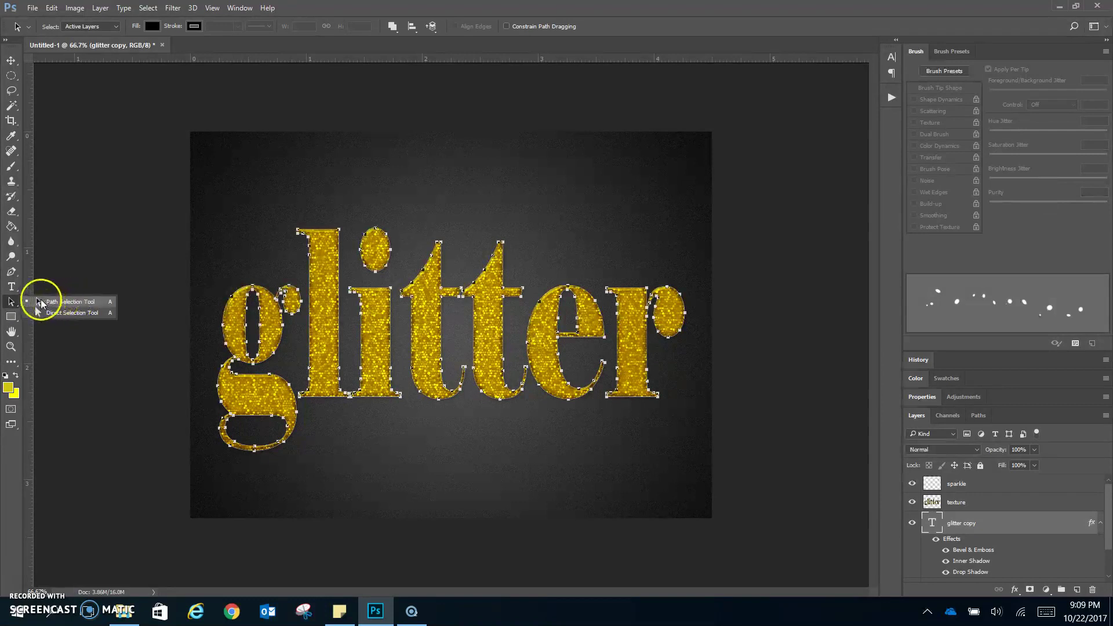
{"action": "left_click", "coordinate": [76, 313]}
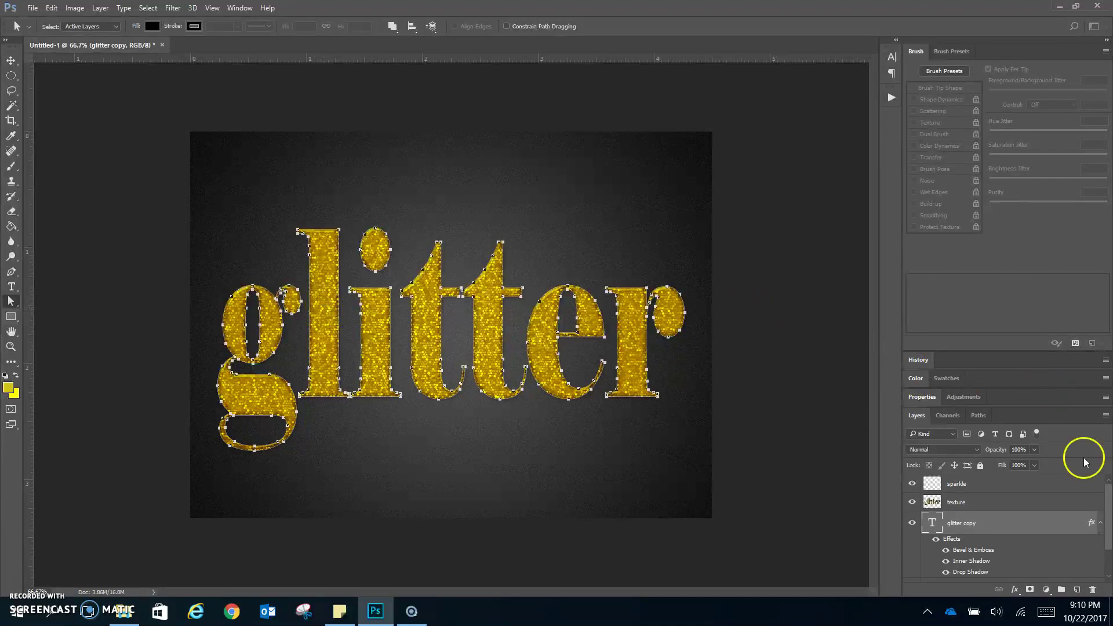
{"action": "left_click", "coordinate": [1002, 485]}
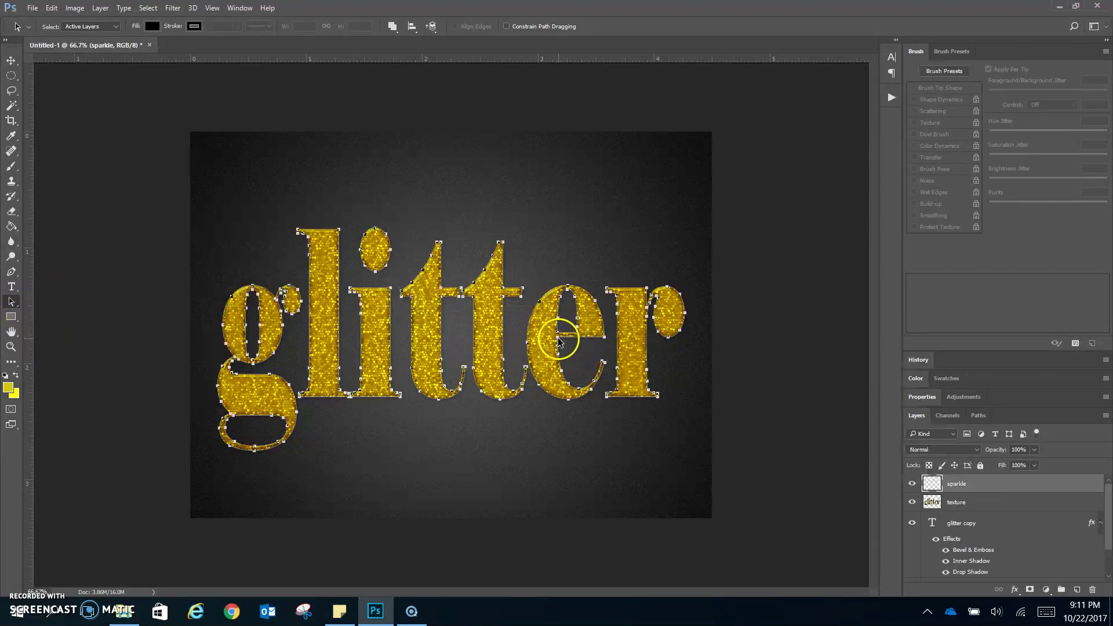
{"action": "right_click", "coordinate": [559, 341]}
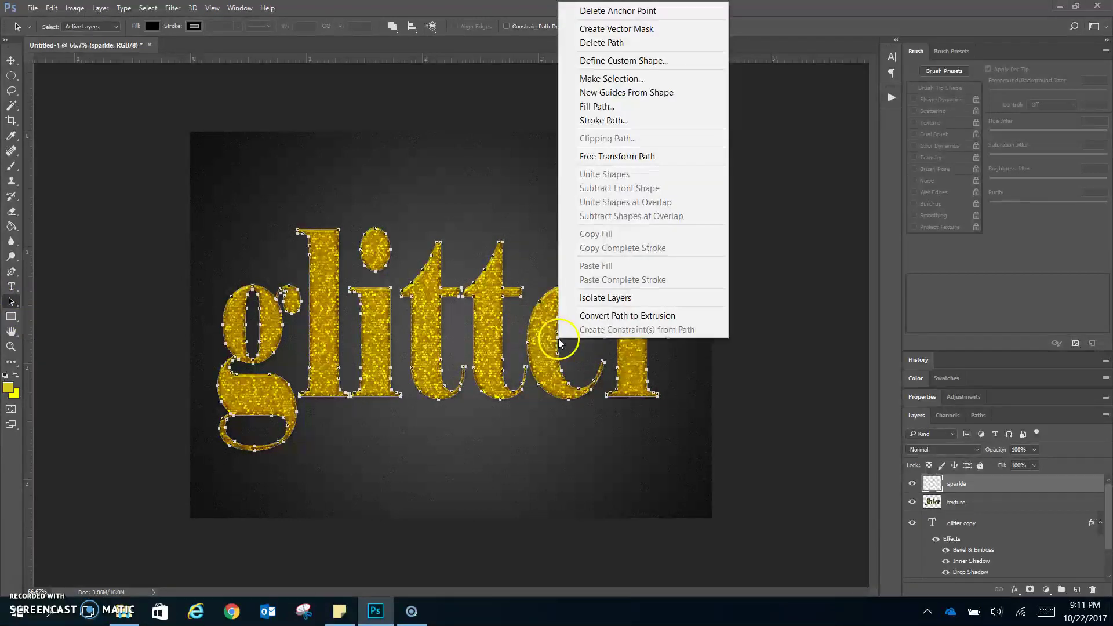
{"action": "left_click", "coordinate": [624, 121]}
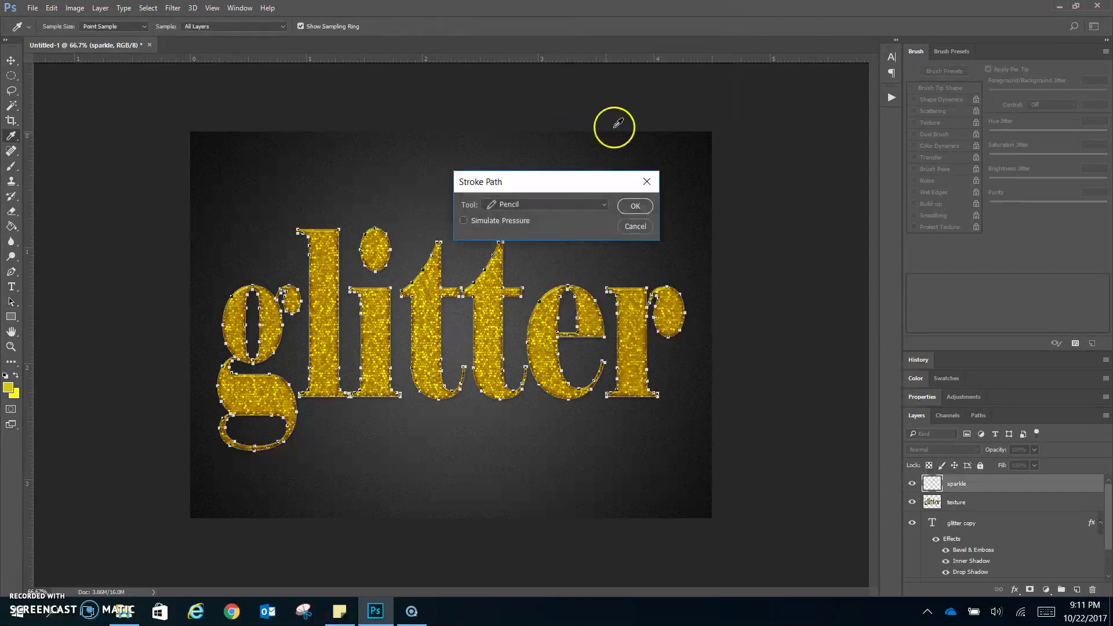
{"action": "left_click", "coordinate": [537, 206]}
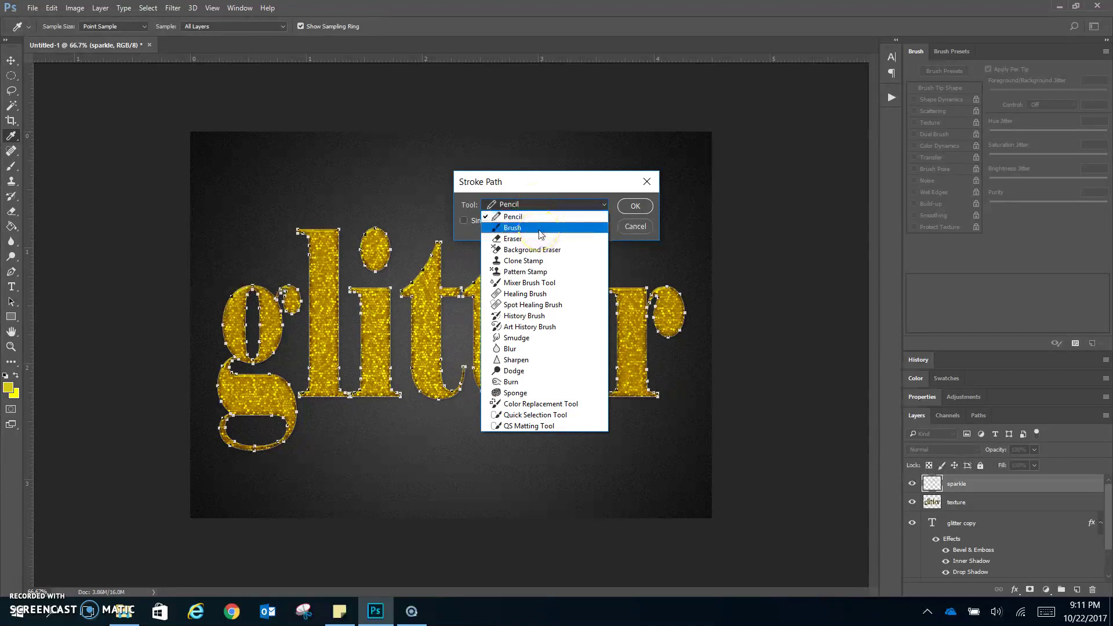
{"action": "left_click", "coordinate": [515, 227]}
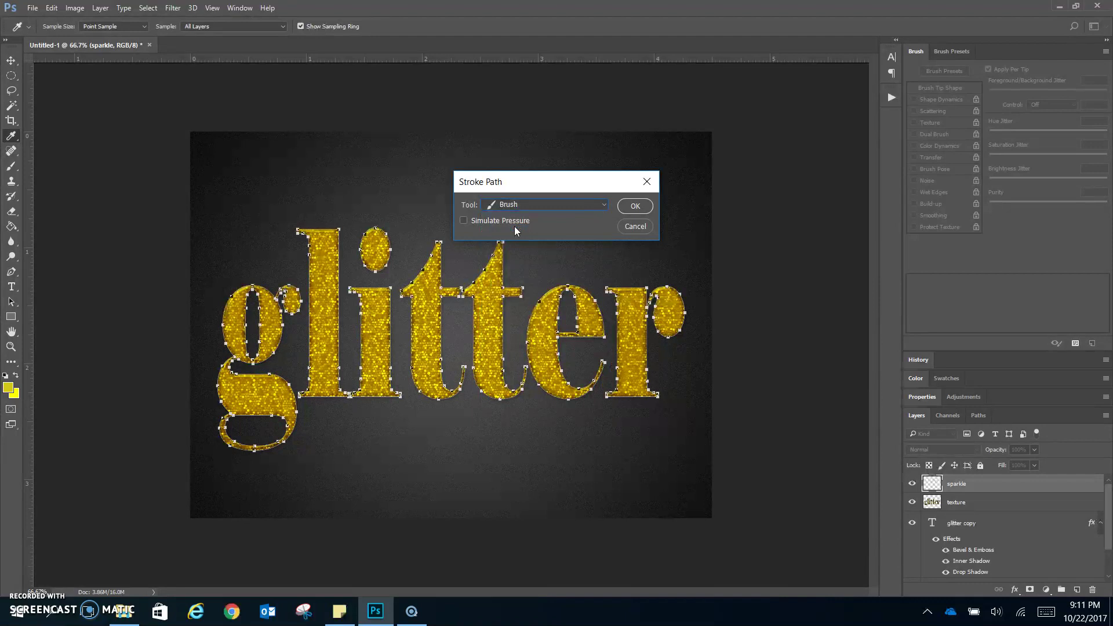
{"action": "left_click", "coordinate": [493, 220]}
{"action": "left_click", "coordinate": [635, 205]}
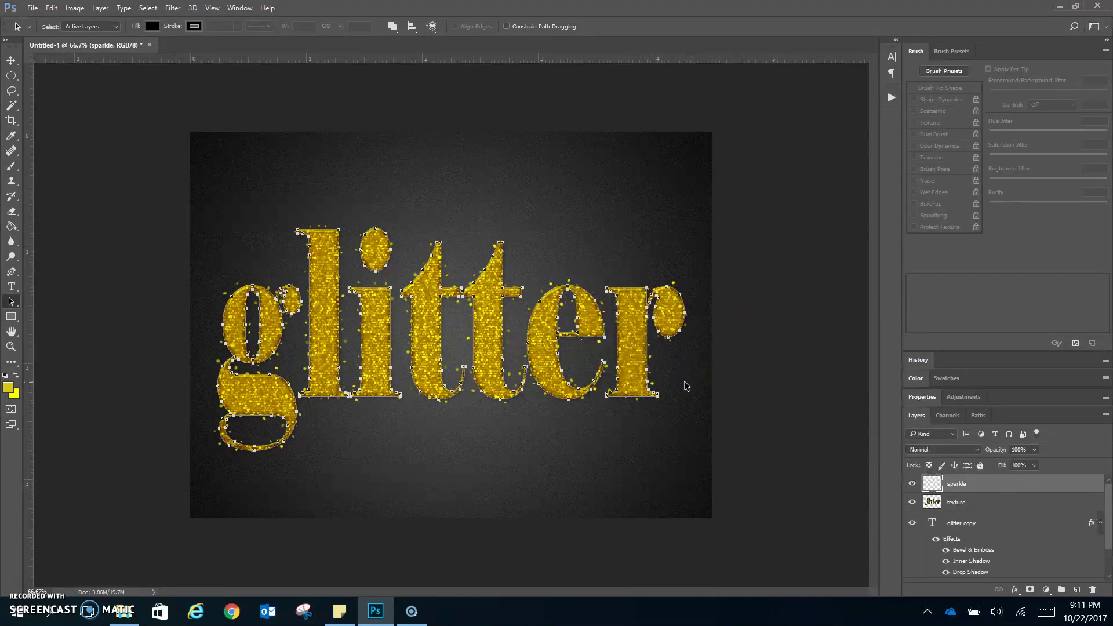
- Set the sparkle layer's blend mode to Linear Light
{"action": "left_click", "coordinate": [846, 437]}
{"action": "left_click", "coordinate": [948, 451]}
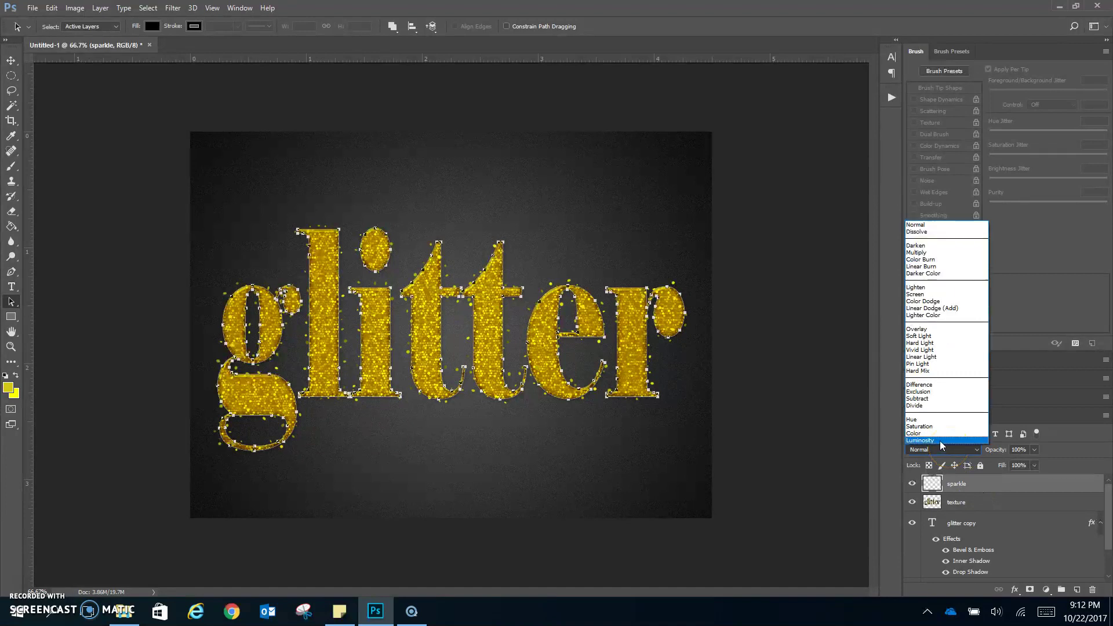
{"action": "left_click", "coordinate": [923, 357]}
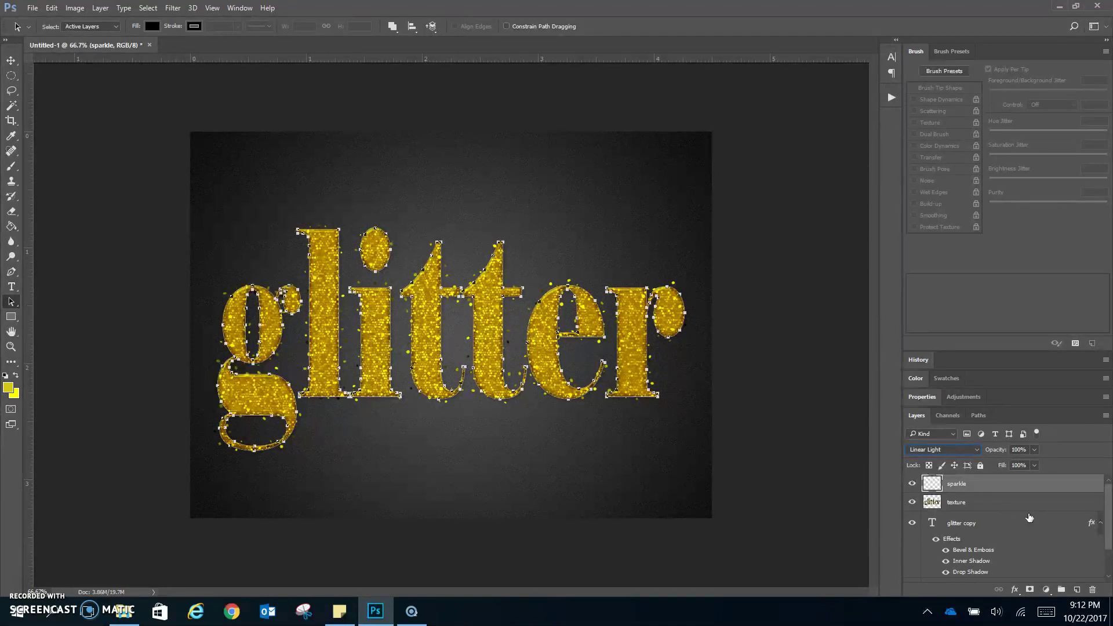
- Add a Drop Shadow effect to the original glitter text layer and reset it to its default settings
{"action": "key", "text": "Delete"}
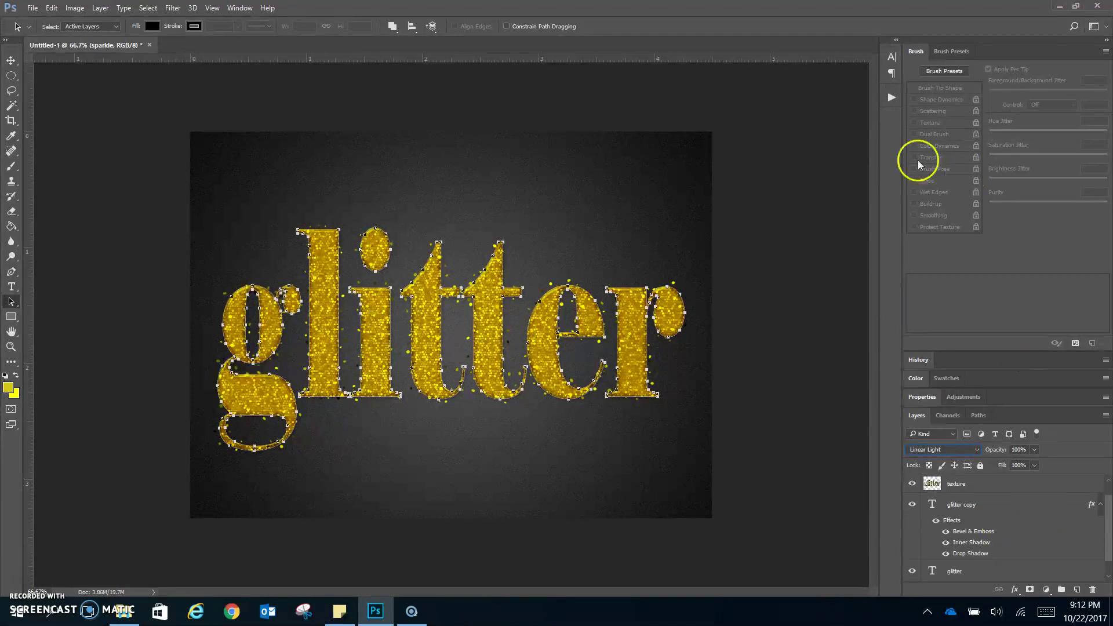
{"action": "left_click", "coordinate": [913, 52]}
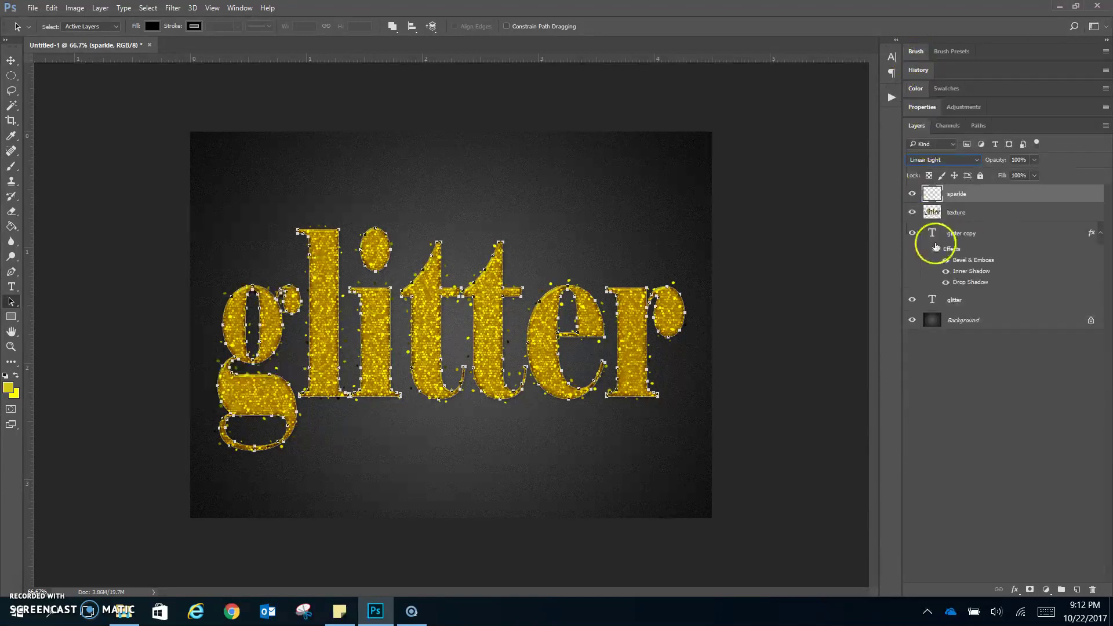
{"action": "left_click", "coordinate": [951, 299]}
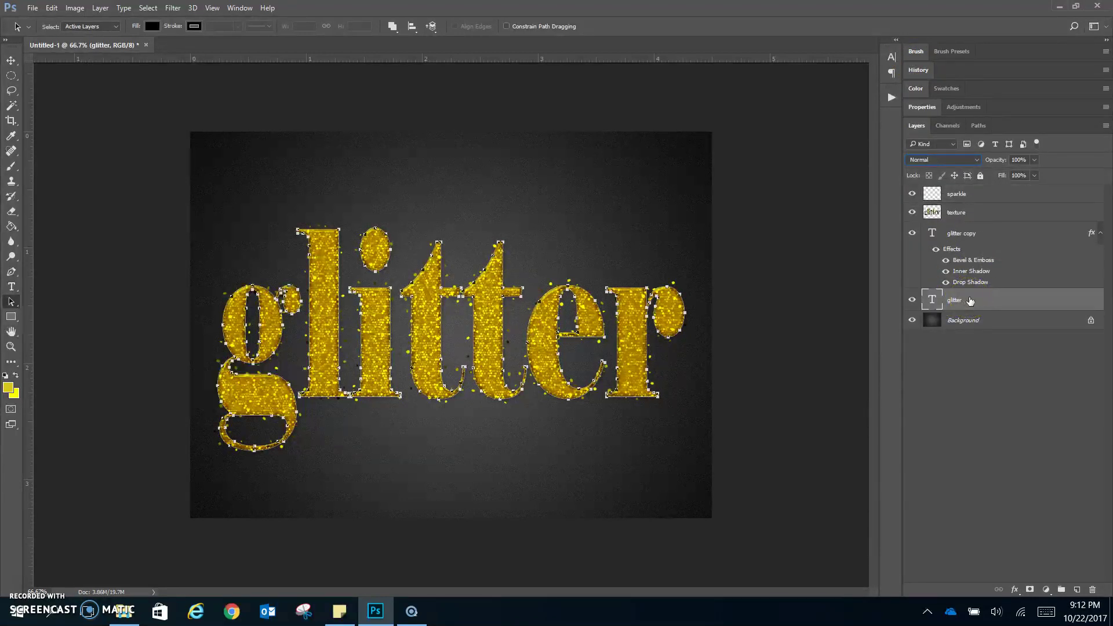
{"action": "left_click", "coordinate": [1053, 297]}
{"action": "double_click", "coordinate": [1066, 296]}
{"action": "left_click", "coordinate": [663, 264]}
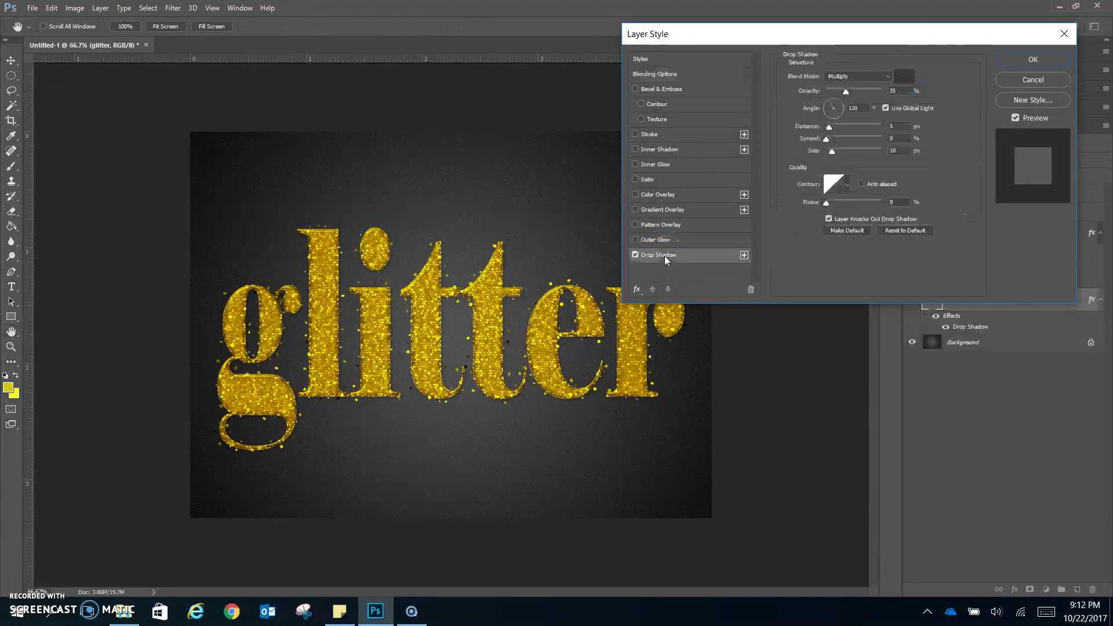
{"action": "left_click", "coordinate": [908, 231]}
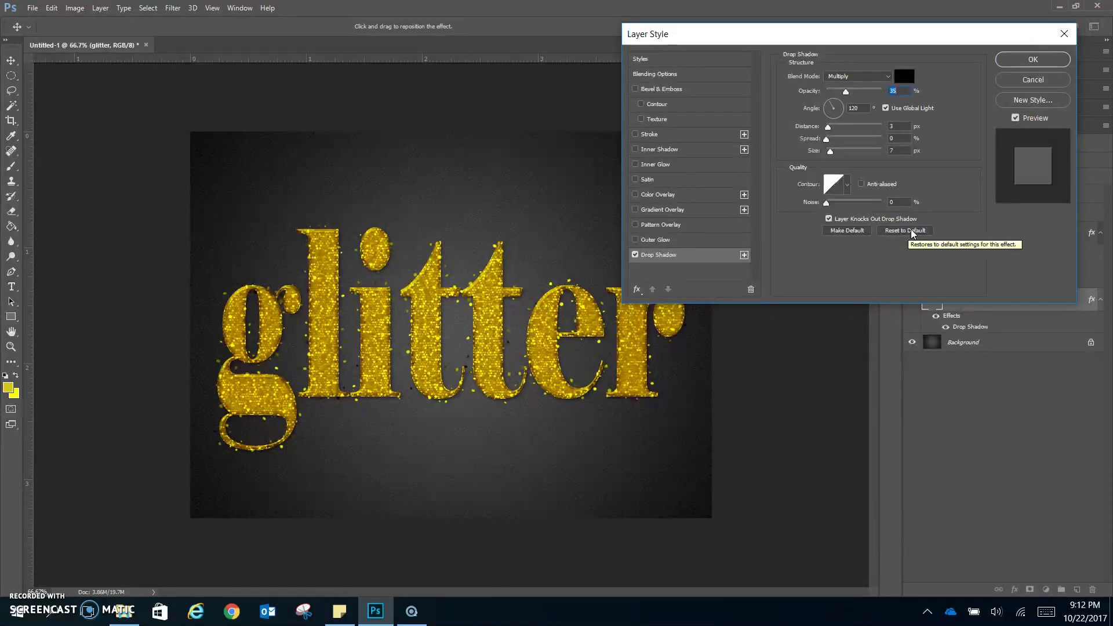
- Turn off Use Global Light for the drop shadow and set its angle to -20°
{"action": "left_click", "coordinate": [885, 109]}
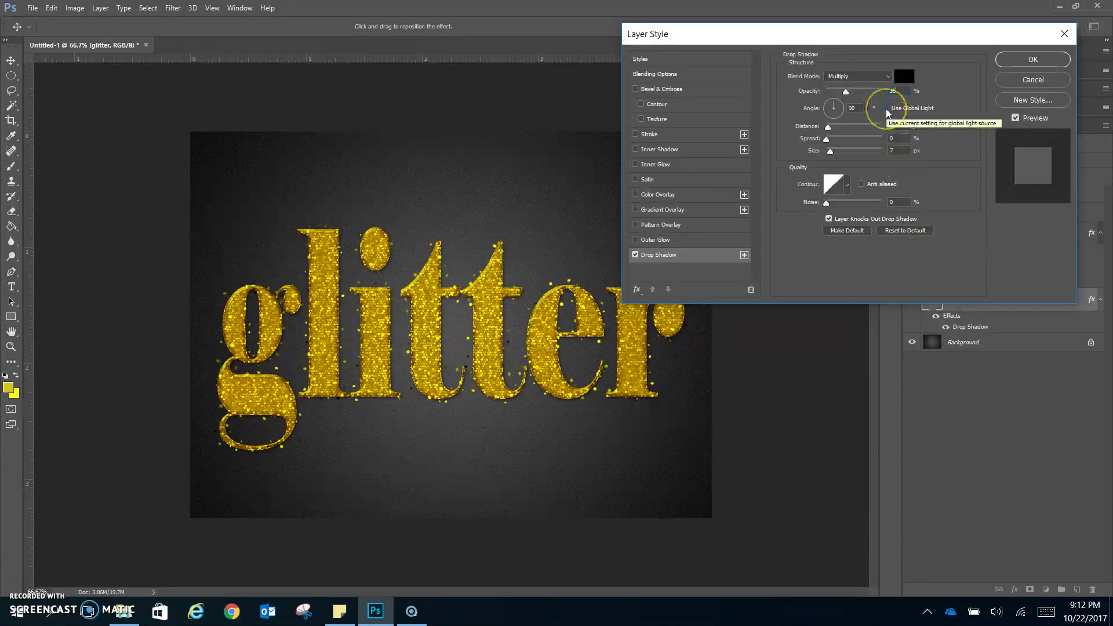
{"action": "left_click", "coordinate": [901, 118]}
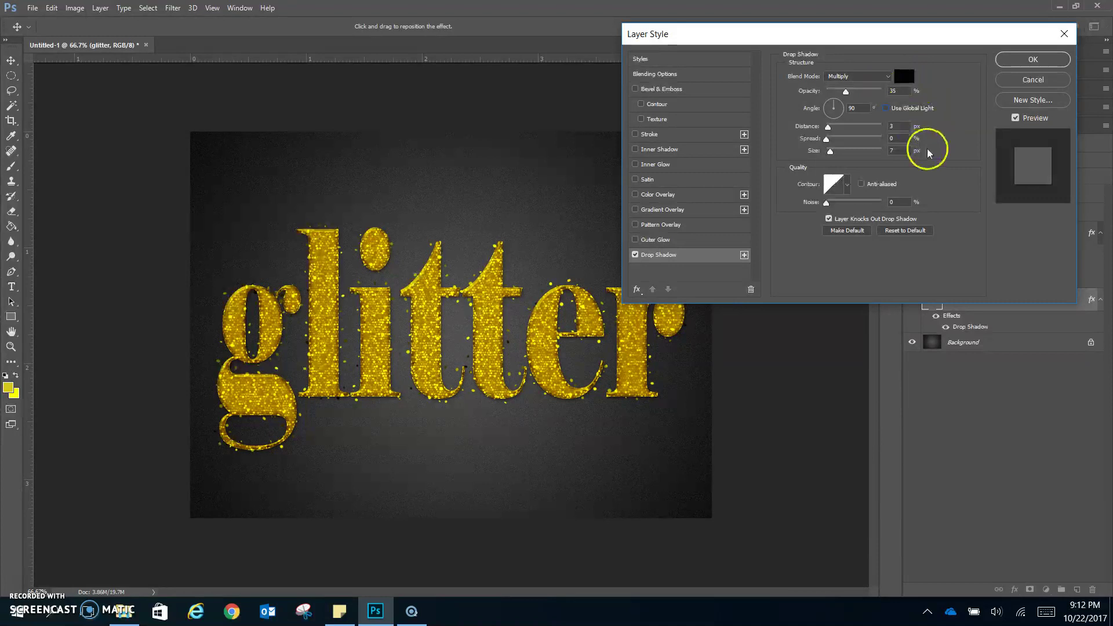
{"action": "left_click", "coordinate": [852, 108]}
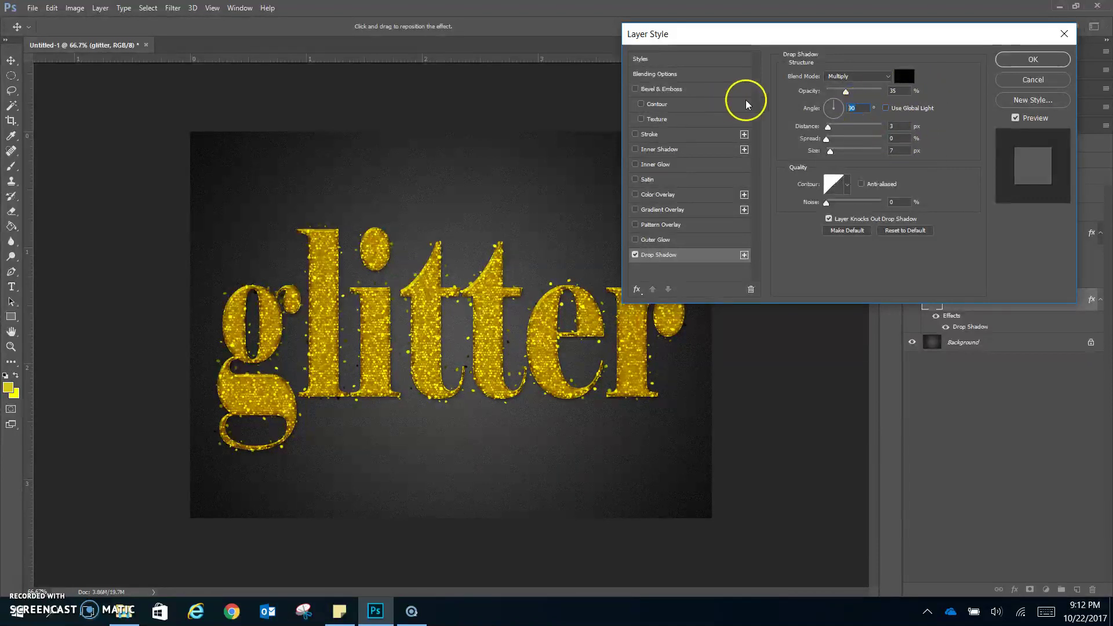
{"action": "type", "text": "-20"}
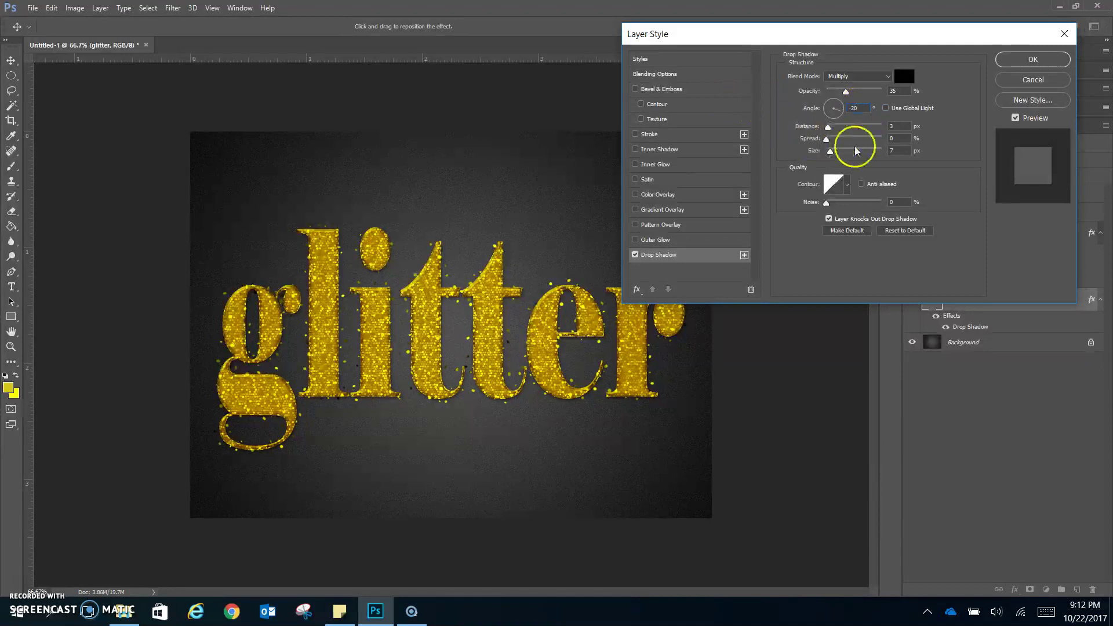
- Set the drop shadow's distance to 8 px and size to 10 px, and apply the layer style
{"action": "left_click", "coordinate": [897, 126]}
{"action": "type", "text": "8"}
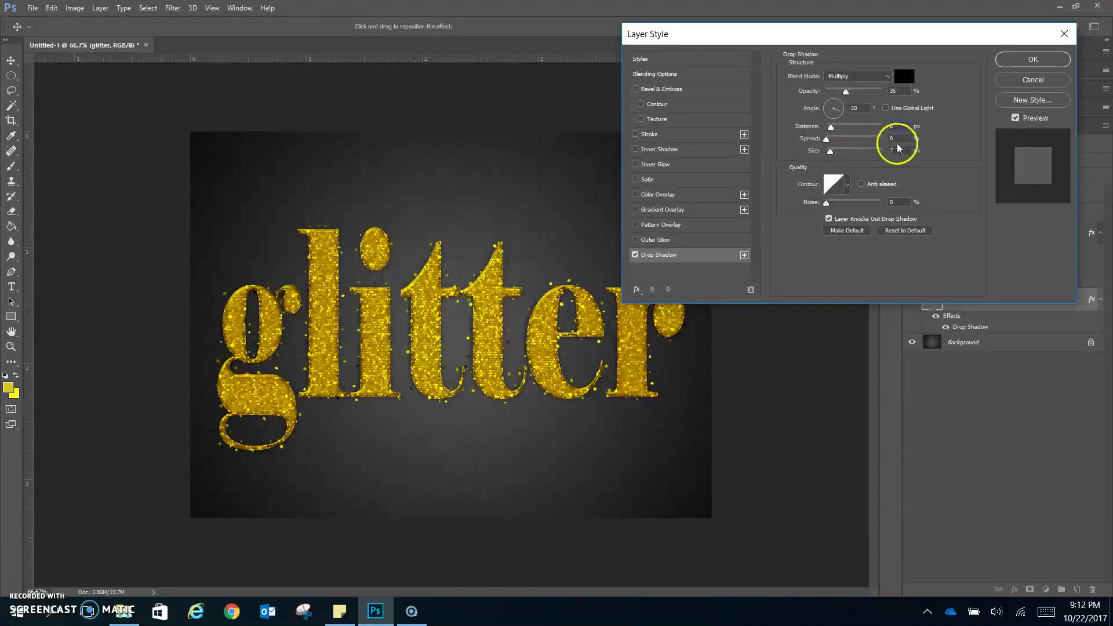
{"action": "left_click", "coordinate": [900, 152]}
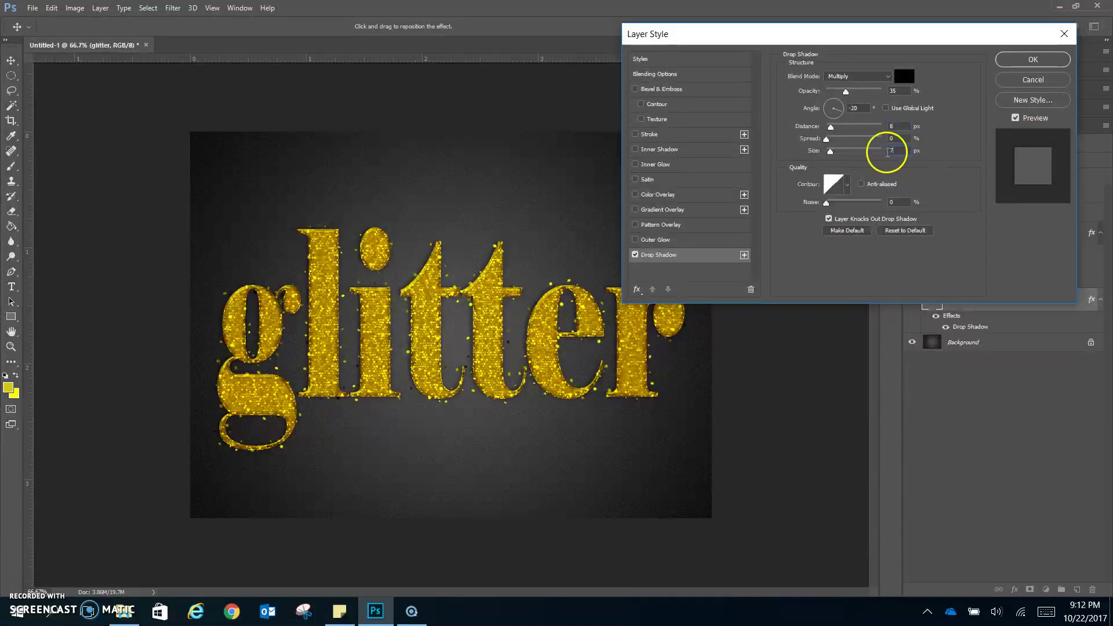
{"action": "type", "text": "10"}
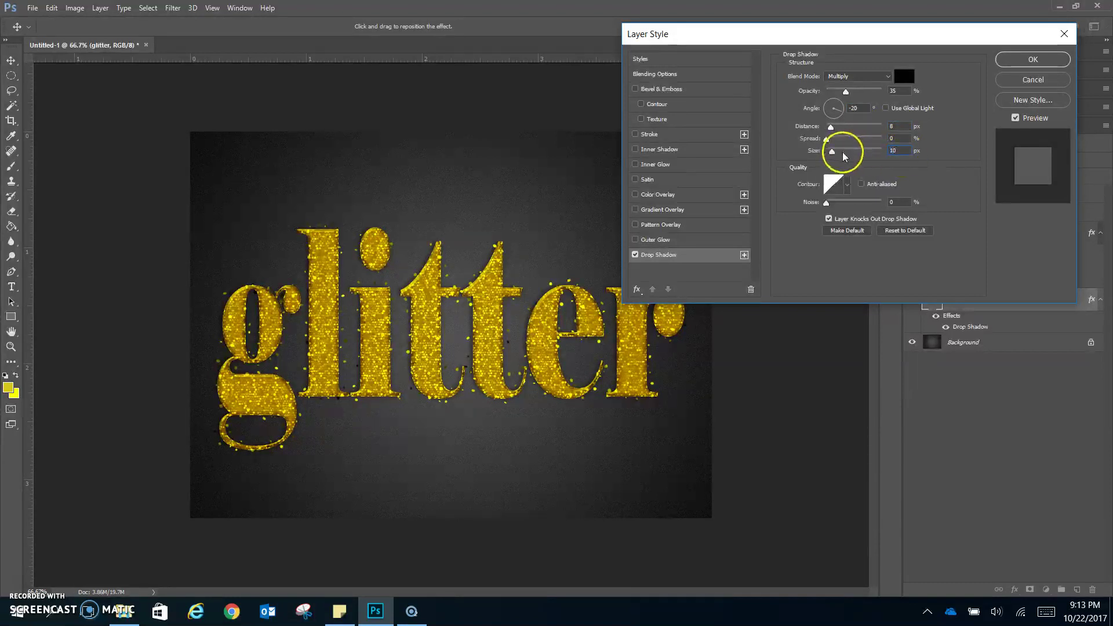
{"action": "left_click", "coordinate": [956, 157]}
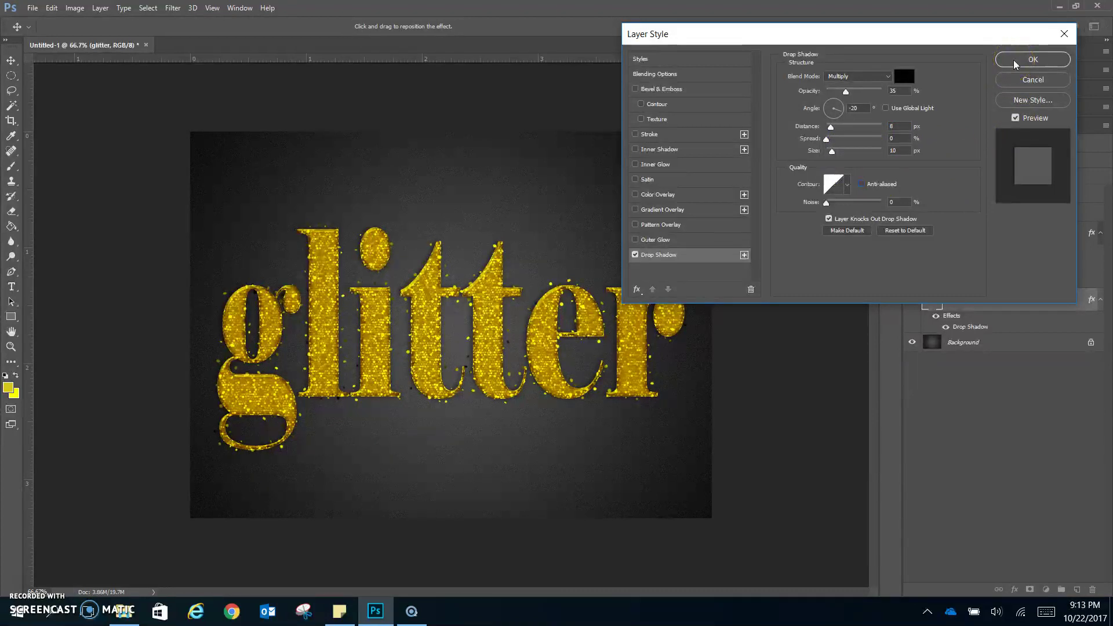
{"action": "left_click", "coordinate": [1015, 60]}
- Set the original glitter text layer's Fill to 0%
{"action": "left_click", "coordinate": [1039, 316]}
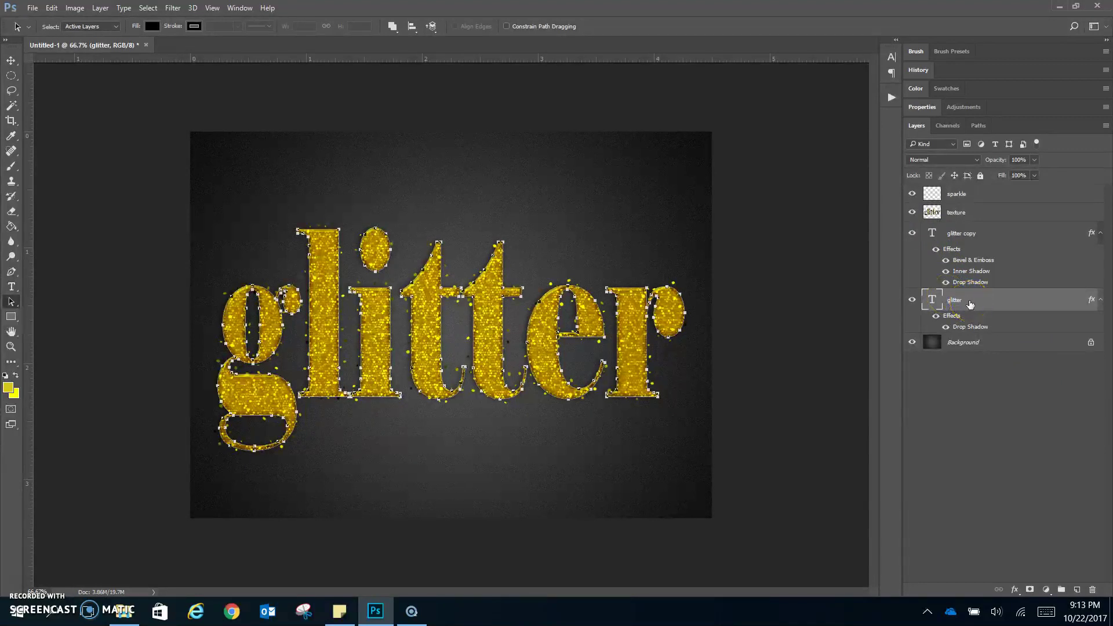
{"action": "left_click", "coordinate": [1015, 175]}
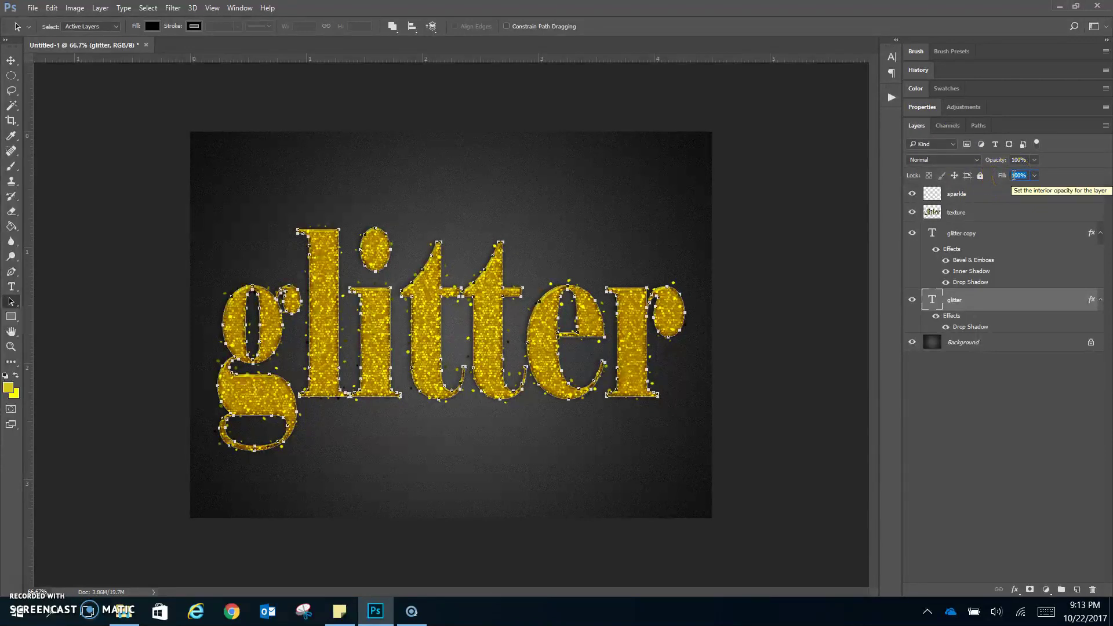
{"action": "type", "text": "0"}
{"action": "key", "text": "Return"}
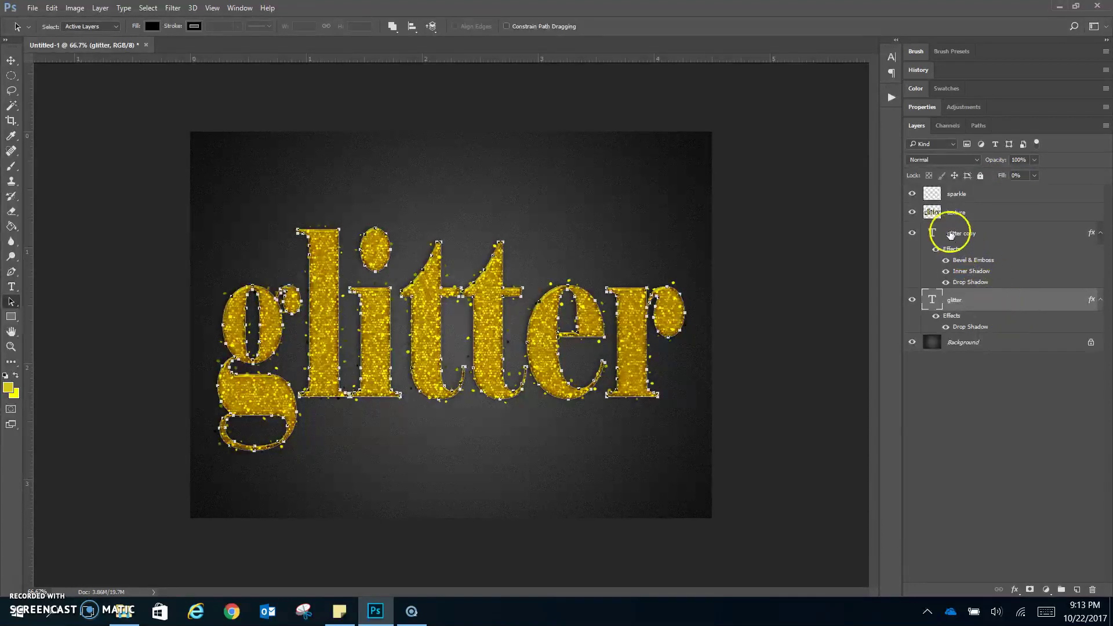
- Temporarily hide the sparkle, texture and glitter copy layers to inspect the original text layer's drop shadow, and show them again
{"action": "left_click", "coordinate": [912, 193]}
{"action": "left_click", "coordinate": [912, 212]}
{"action": "left_click", "coordinate": [915, 232]}
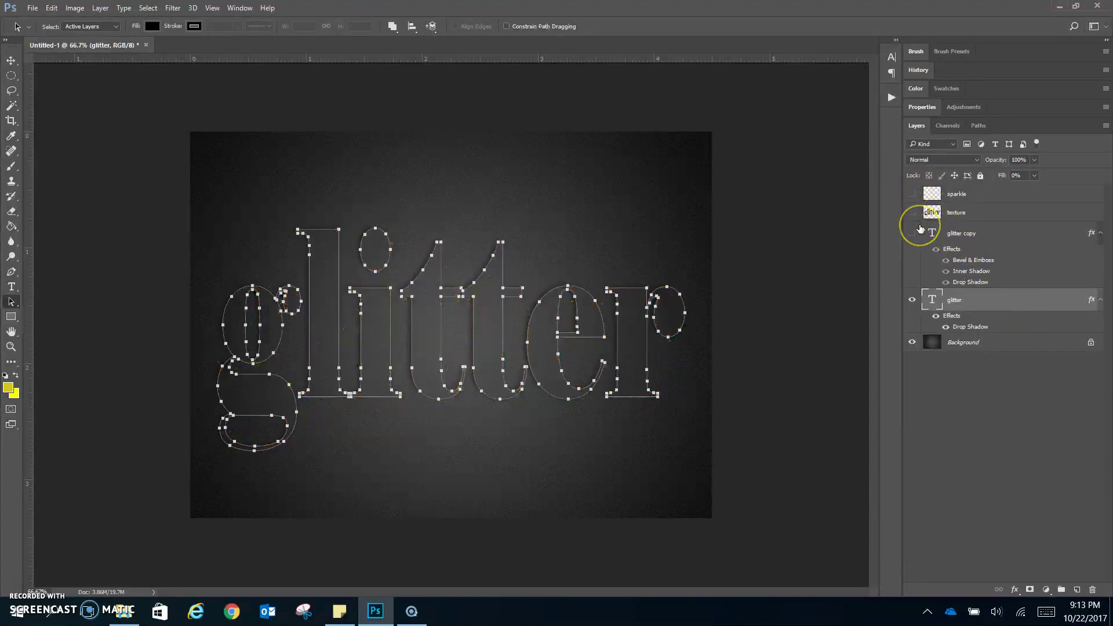
{"action": "left_click", "coordinate": [978, 298]}
{"action": "left_click_drag", "start_coordinate": [912, 232], "coordinate": [1041, 206]}
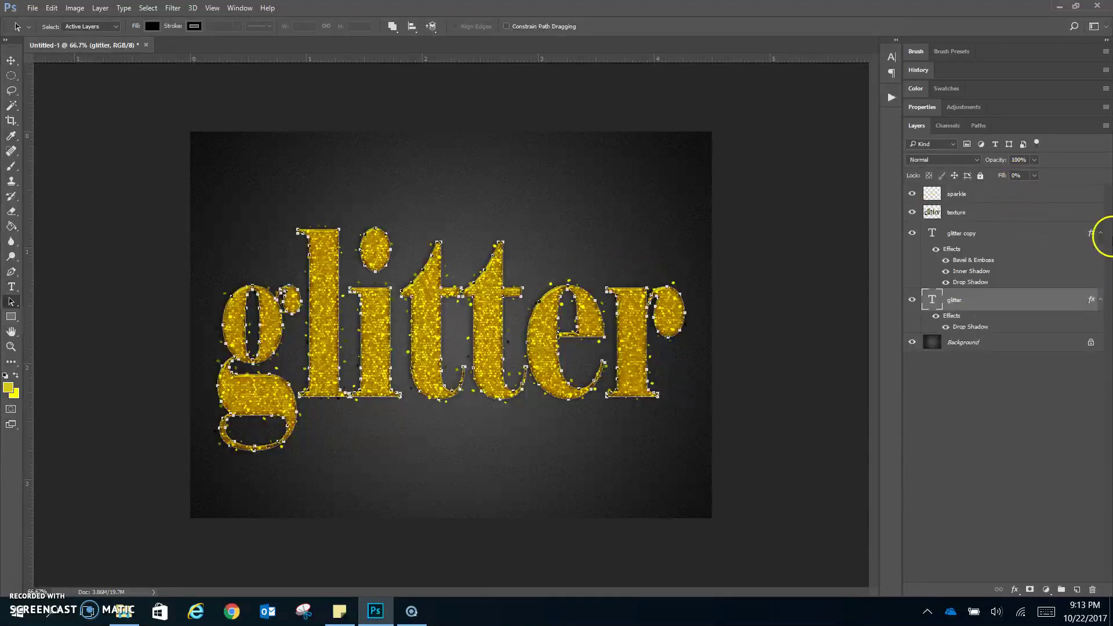
- Deselect all layers with the Move tool and save the document in Photoshop format as 1_lastname_glitter.psd in the PS_Examples folder
{"action": "left_click", "coordinate": [13, 60]}
{"action": "left_click", "coordinate": [406, 121]}
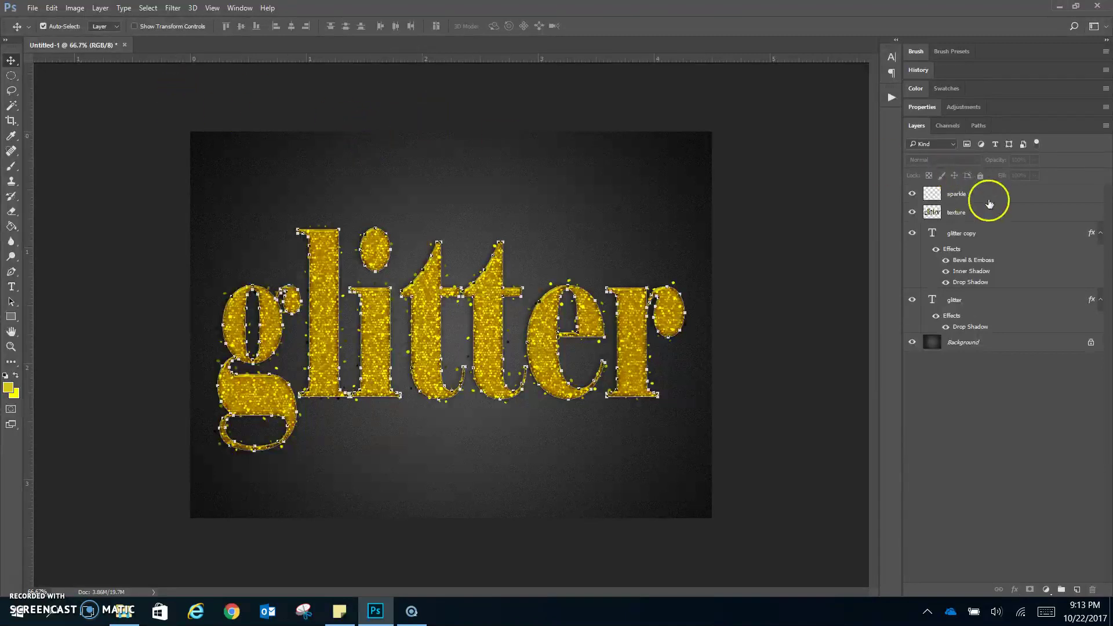
{"action": "left_click", "coordinate": [32, 9]}
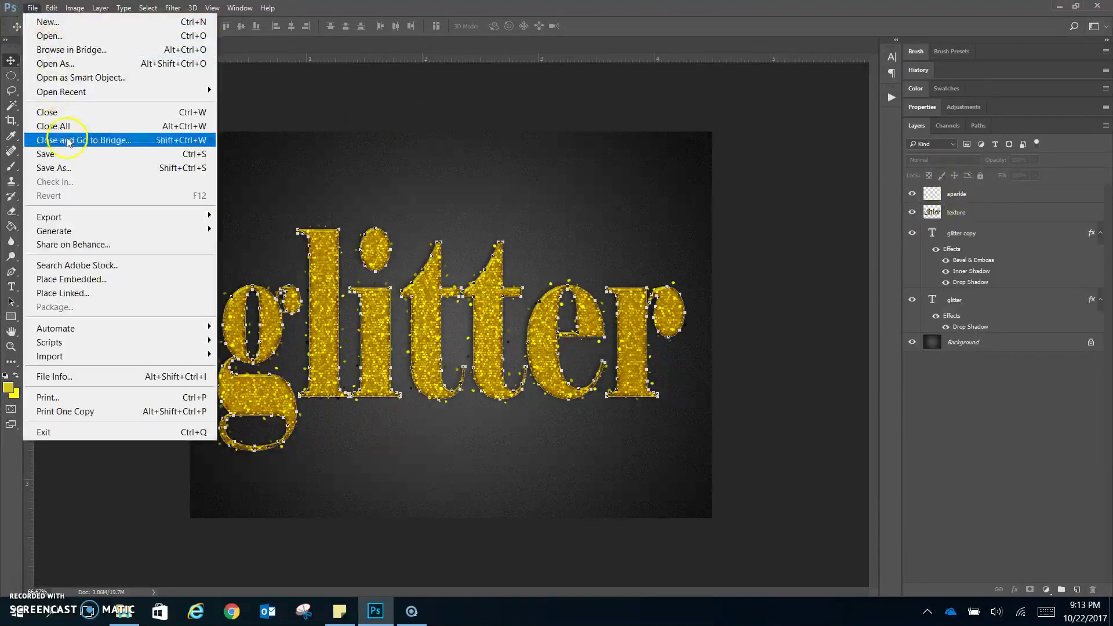
{"action": "left_click", "coordinate": [85, 165]}
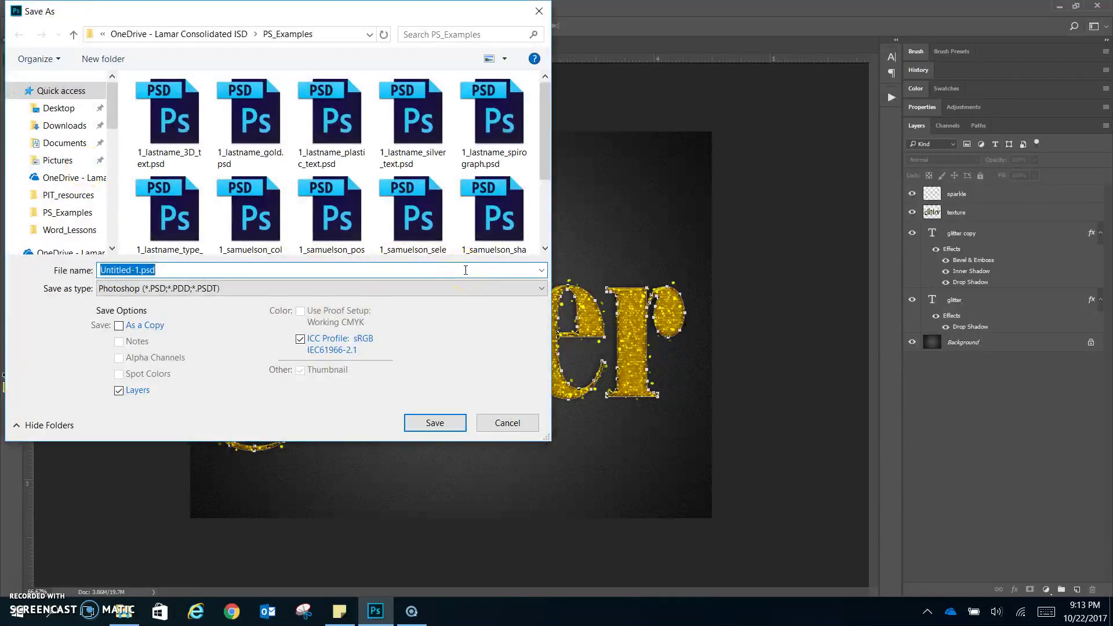
{"action": "type", "text": "1_la"}
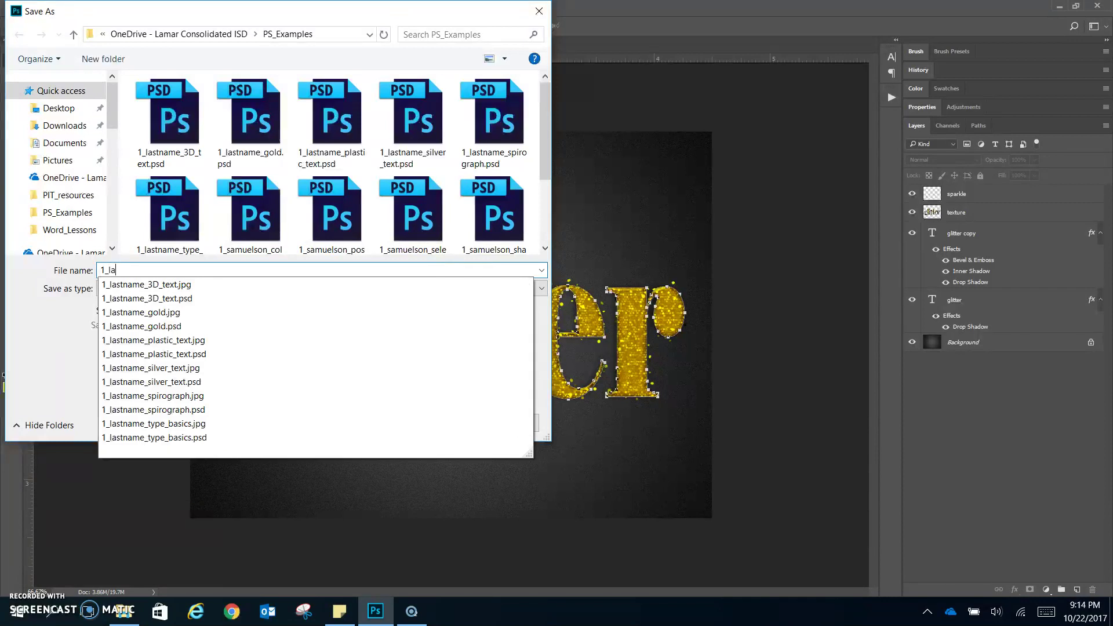
{"action": "type", "text": "stname_glitter"}
{"action": "key", "text": "Return"}
{"action": "key", "text": "Return"}
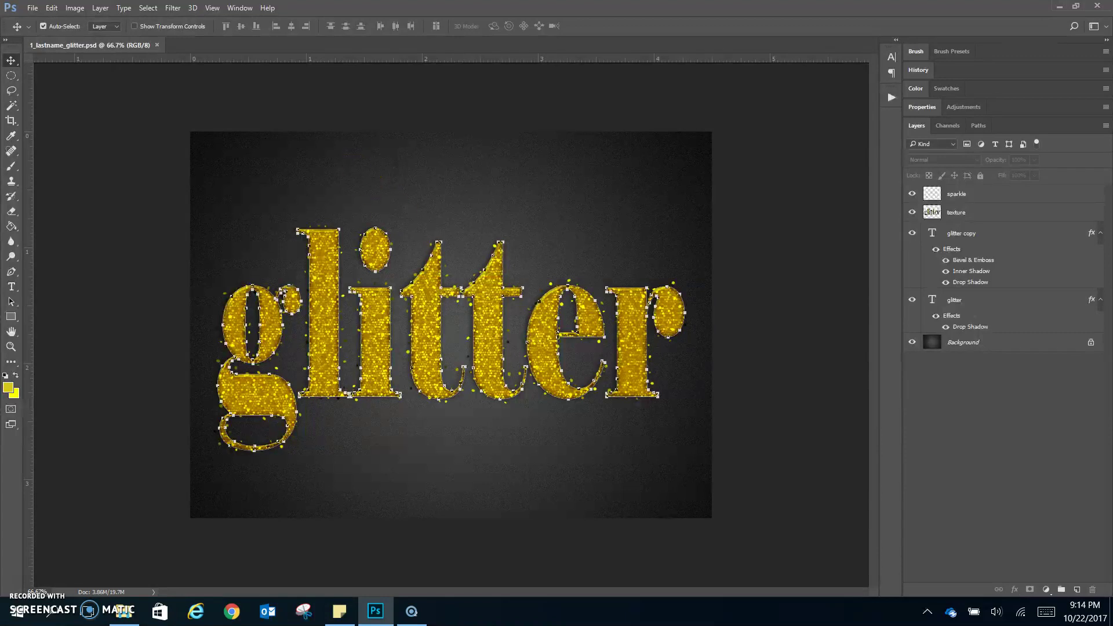
- Save a JPEG copy of the artwork as 1_lastname_glitter.jpg in the same folder, accepting the JPEG options
{"action": "left_click", "coordinate": [32, 9]}
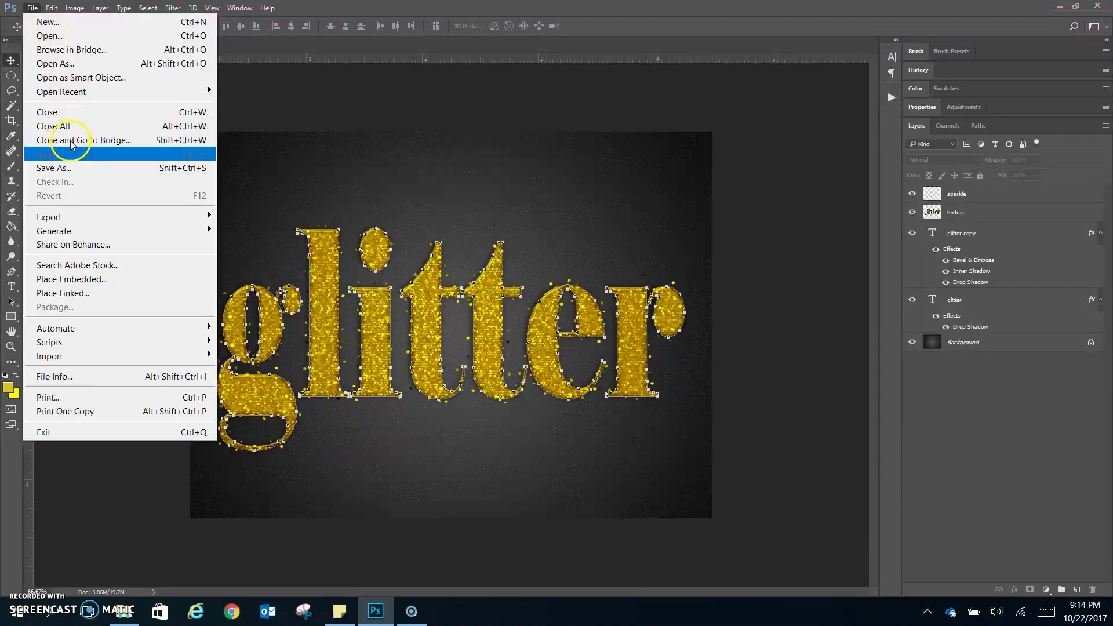
{"action": "left_click", "coordinate": [69, 168]}
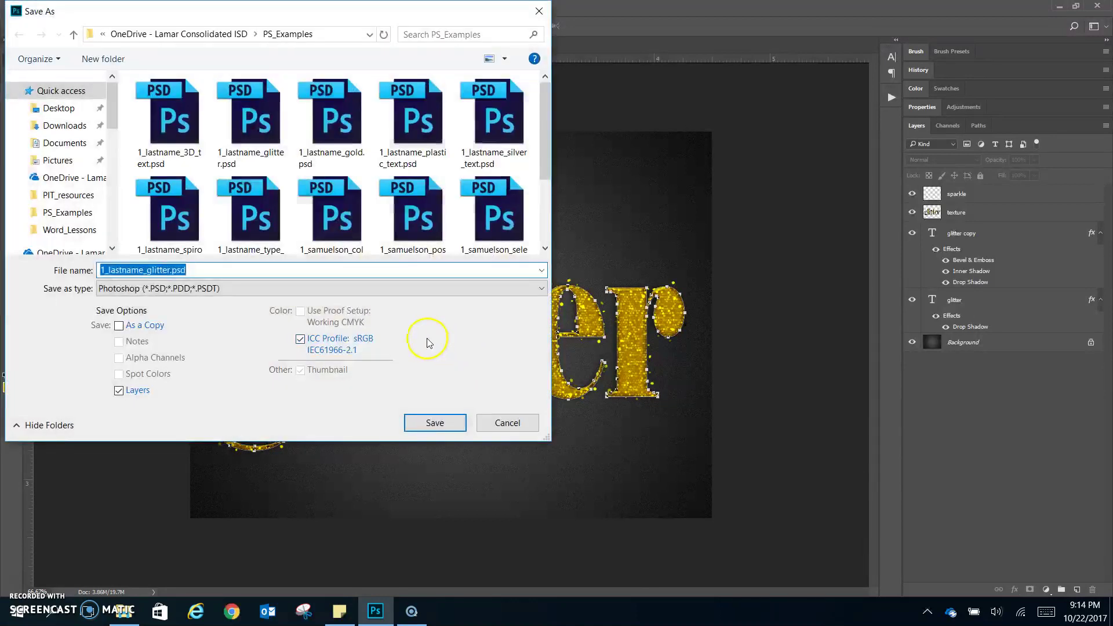
{"action": "left_click", "coordinate": [259, 288]}
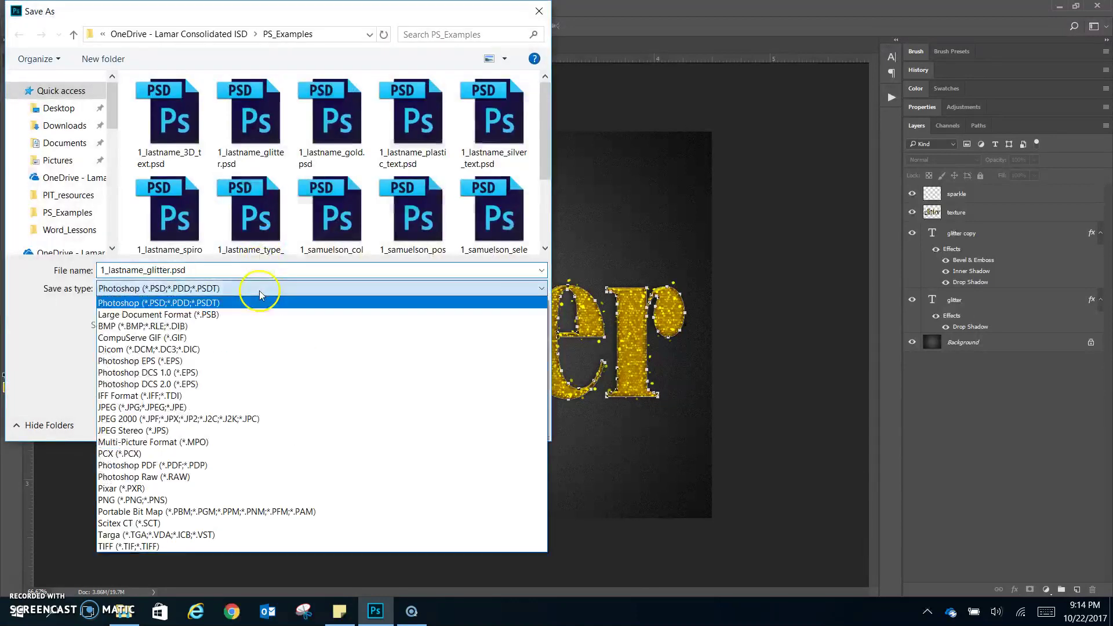
{"action": "left_click", "coordinate": [254, 408]}
{"action": "left_click", "coordinate": [432, 422]}
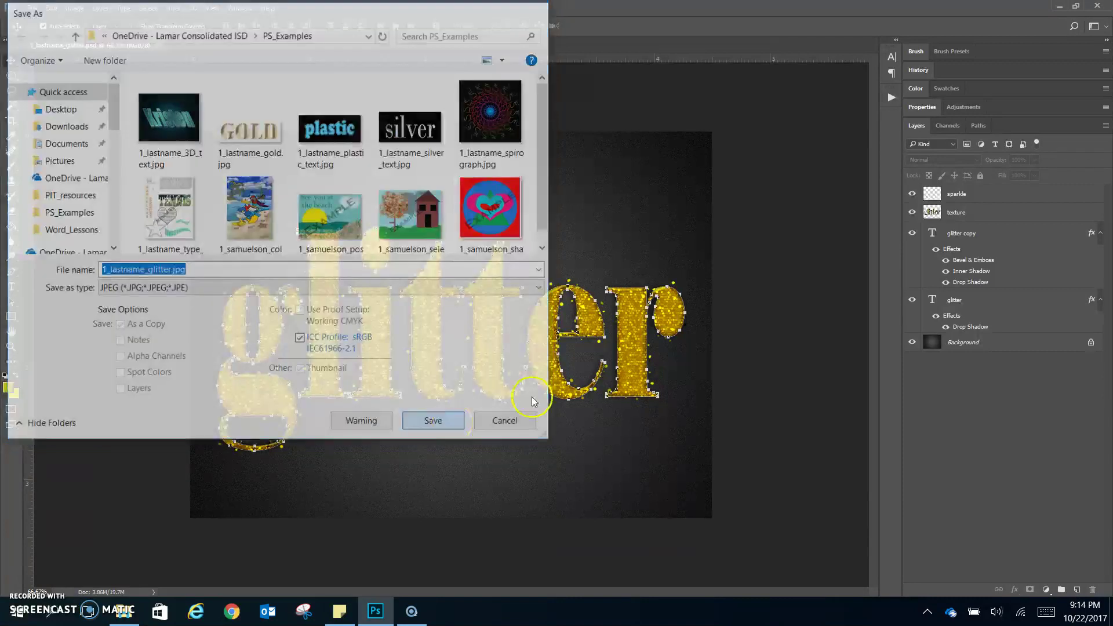
{"action": "left_click", "coordinate": [622, 167]}
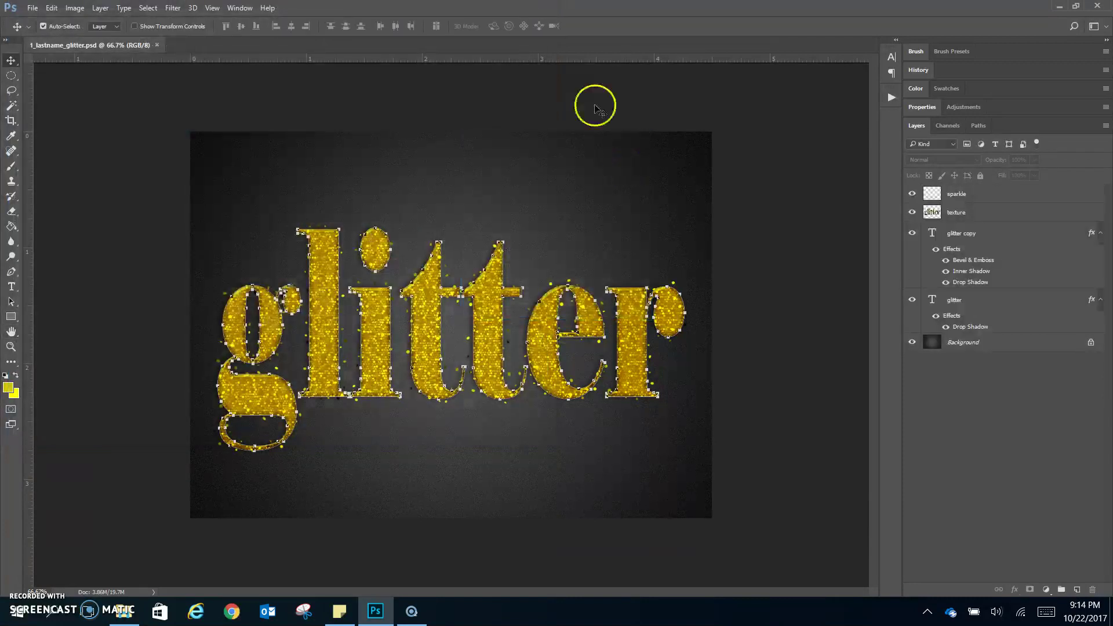